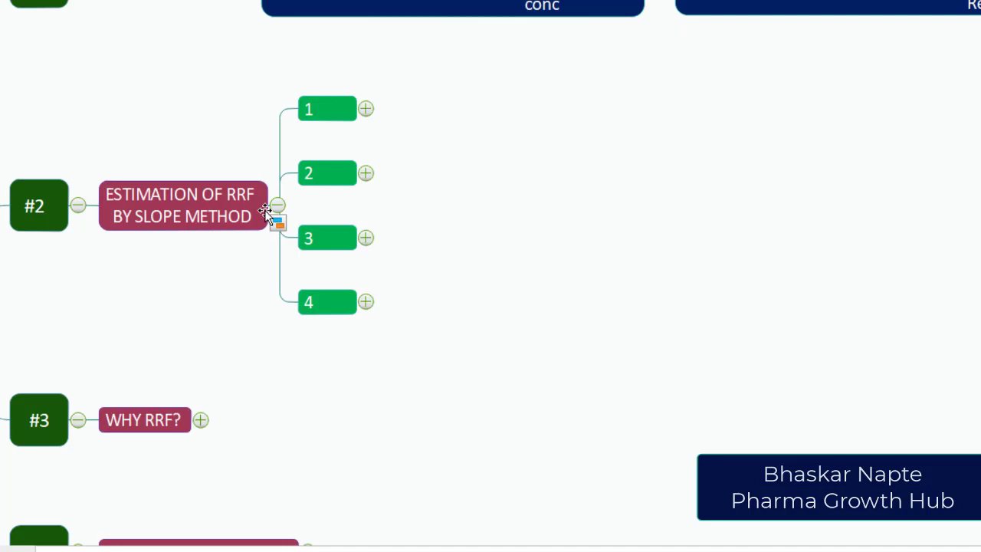
# Expand slope-method topic 1 to show 'Prepare not less than 5 conc sol' for impurity and API.
pyautogui.click(366, 108)
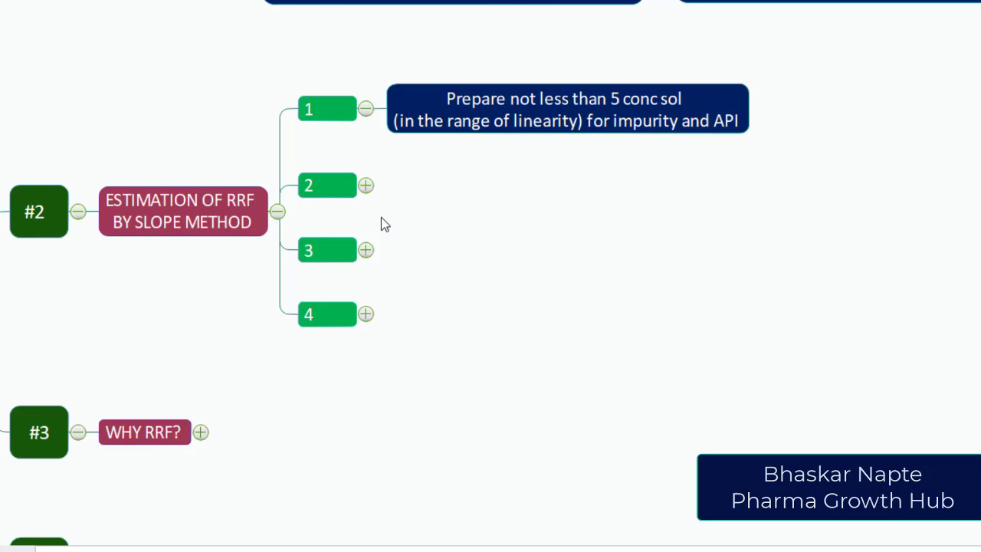
# Expand slope-method topic 2 to show 'Calculate slope of impurity and API'.
pyautogui.click(365, 185)
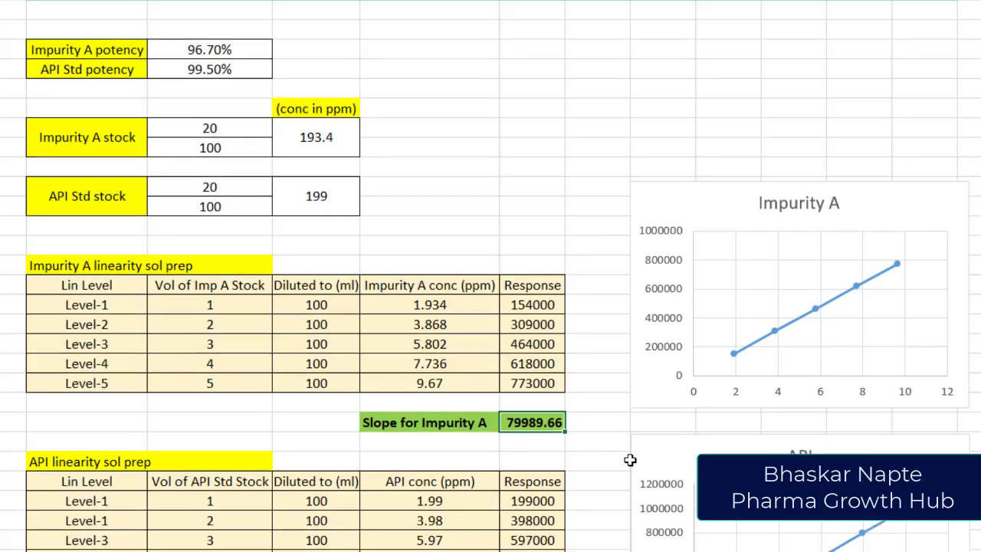
# Rename the duplicated Level-1 label in the API table to Level-2.
pyautogui.scroll(1, 629, 459)
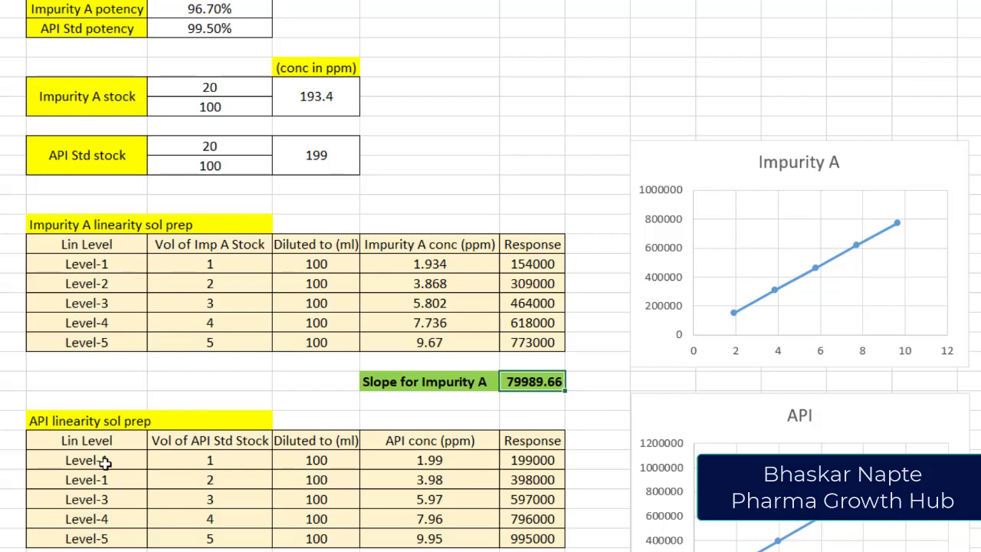
pyautogui.click(122, 480)
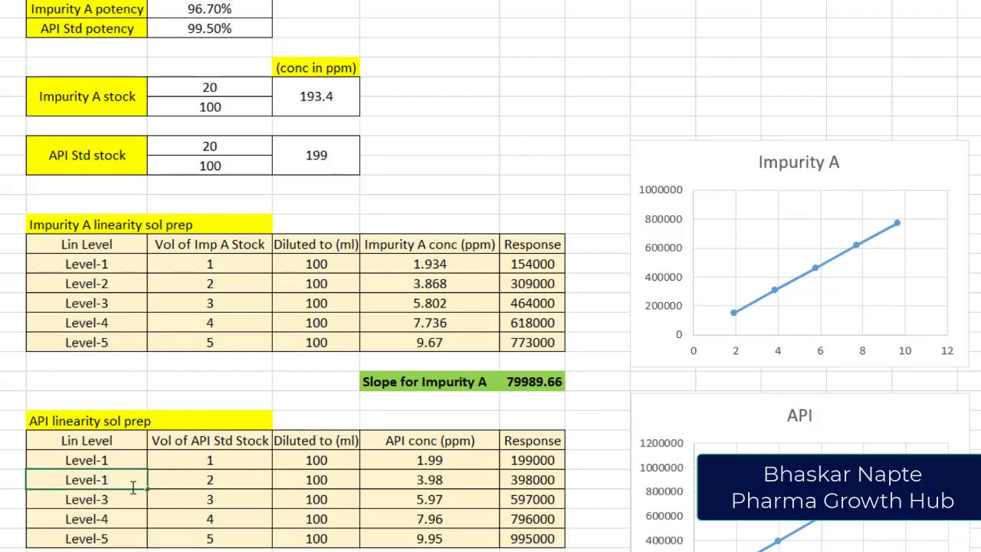
pyautogui.write('Level-2')
pyautogui.press('Return')
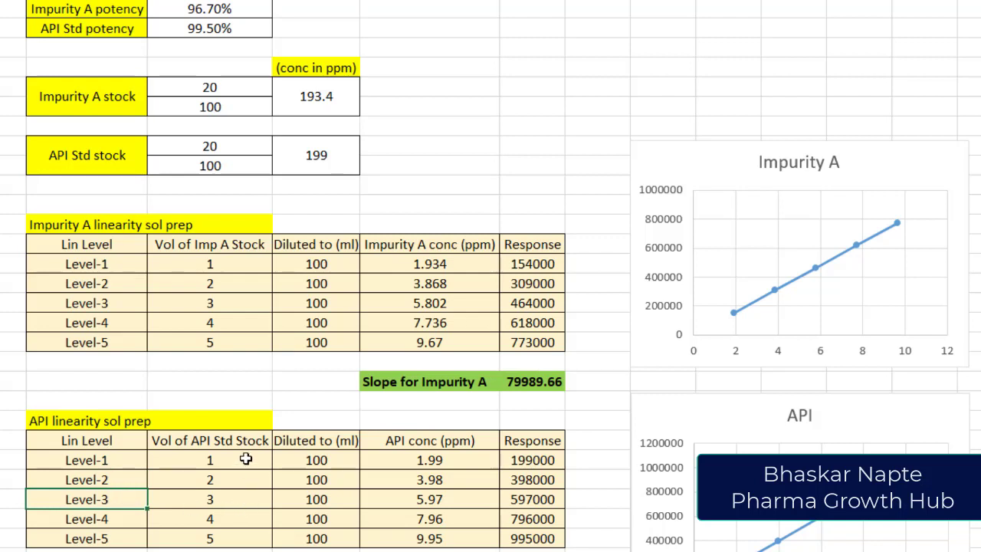
# Review the API stock 199, dilution 100, concentrations 1.99–9.95, responses 199000–995000, and slope 100000.
pyautogui.click(245, 458)
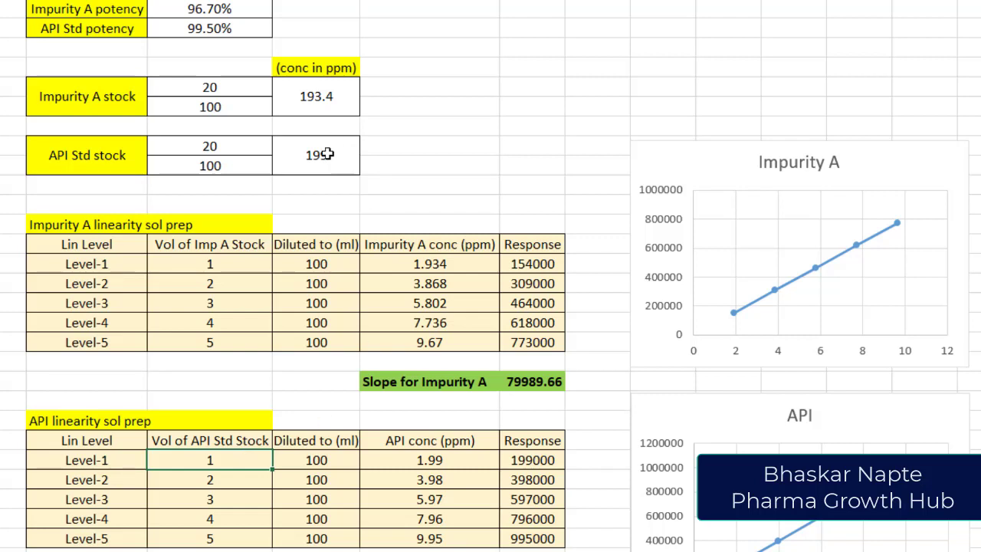
pyautogui.click(326, 154)
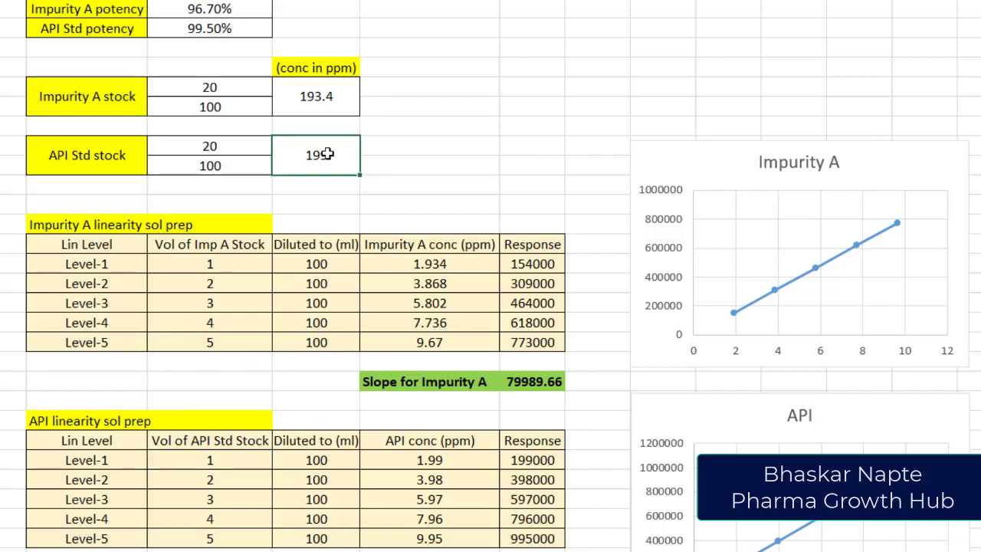
pyautogui.click(308, 457)
pyautogui.click(308, 457)
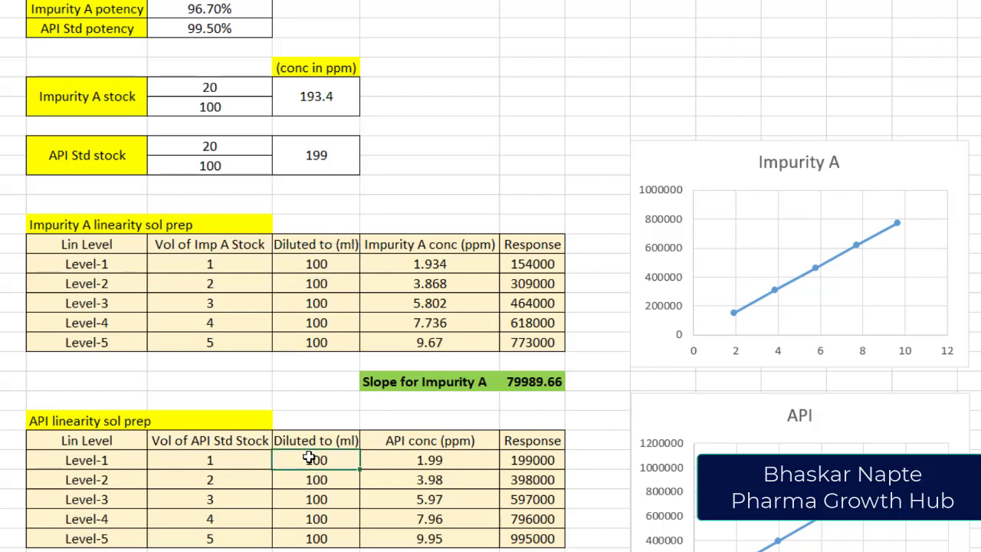
pyautogui.click(441, 460)
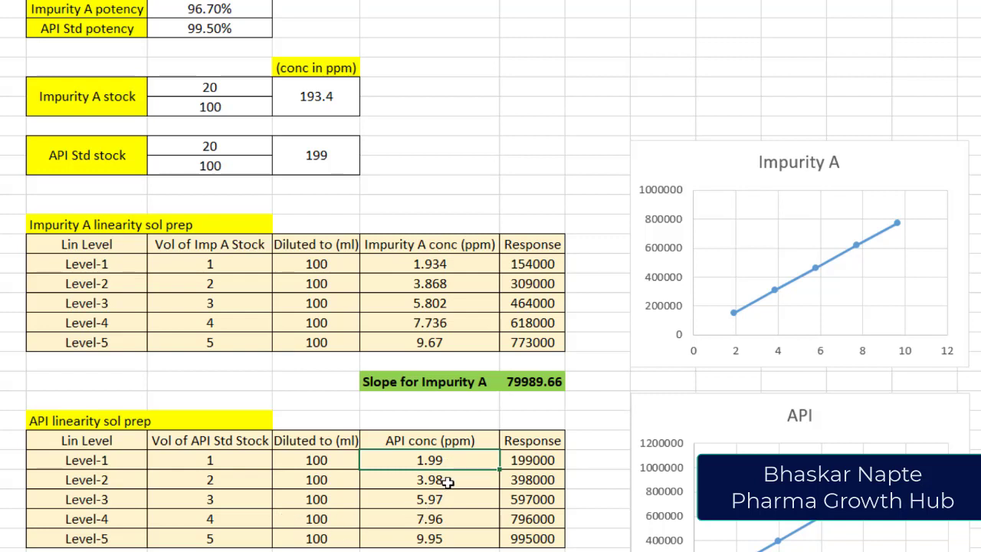
pyautogui.moveTo(451, 480); pyautogui.dragTo(452, 535)
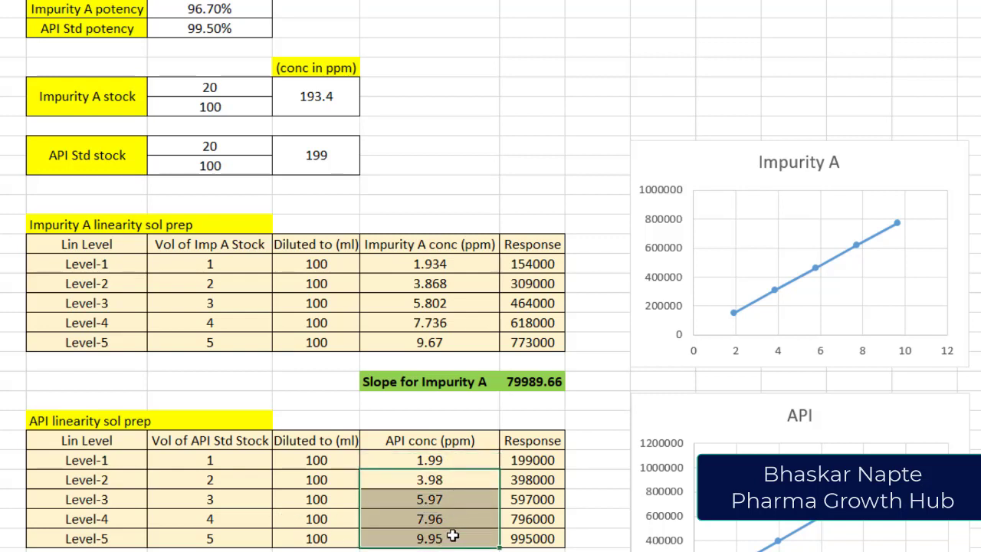
pyautogui.click(590, 453)
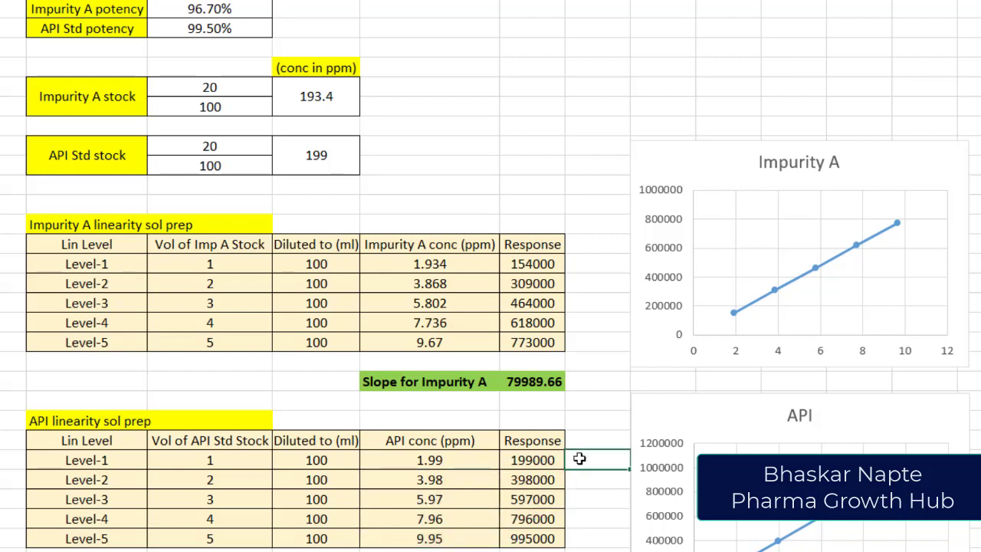
pyautogui.moveTo(557, 460); pyautogui.dragTo(562, 535)
pyautogui.scroll(-3, 623, 470)
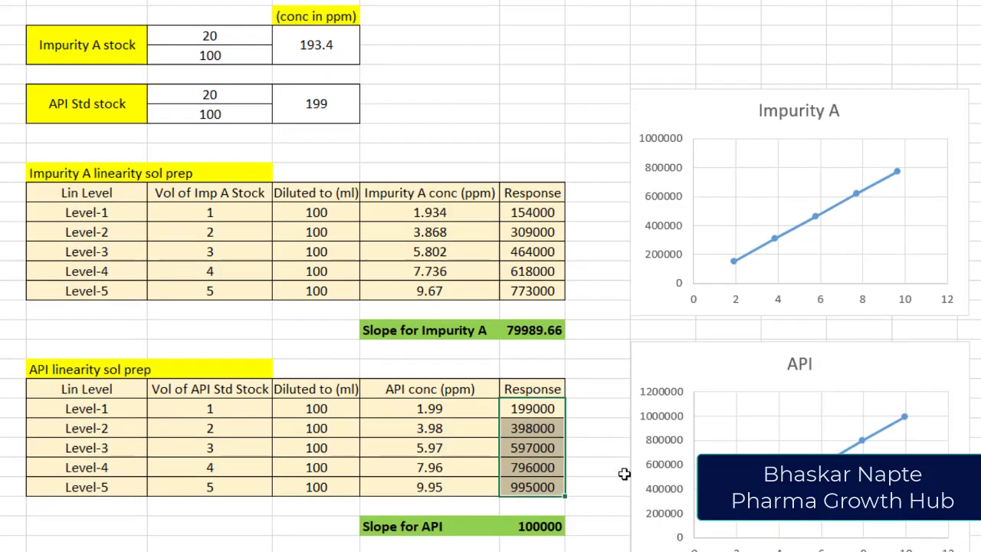
pyautogui.moveTo(403, 517); pyautogui.dragTo(536, 519)
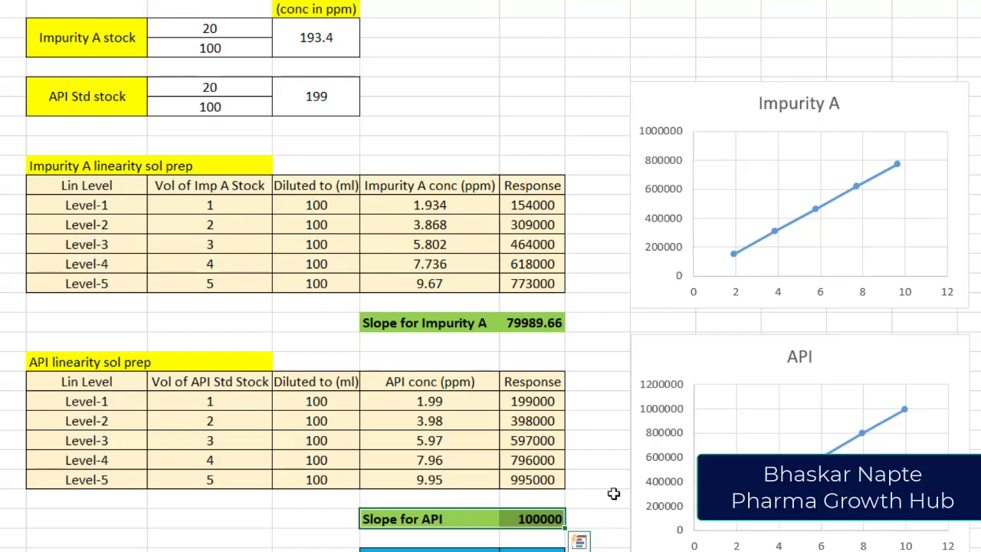
pyautogui.scroll(-3, 613, 493)
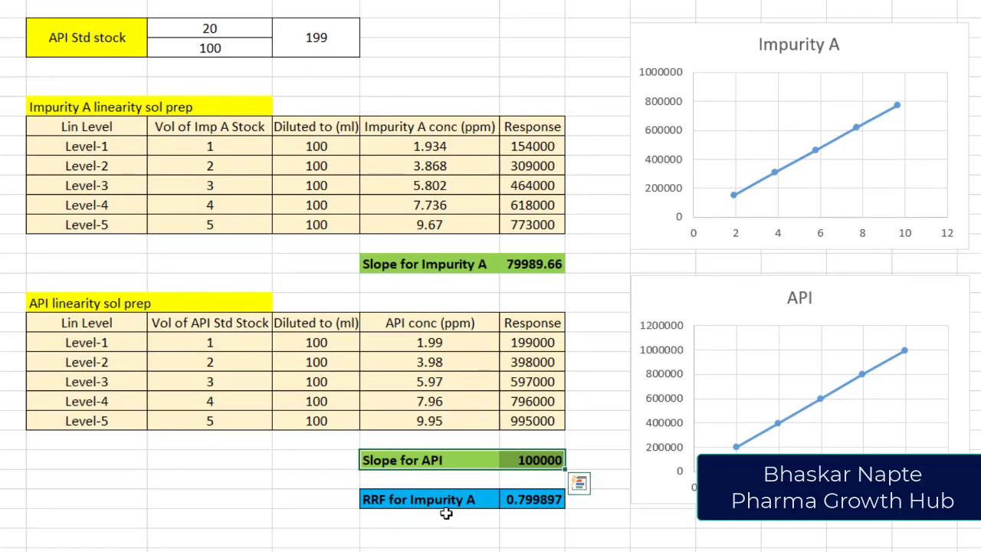
pyautogui.click(446, 500)
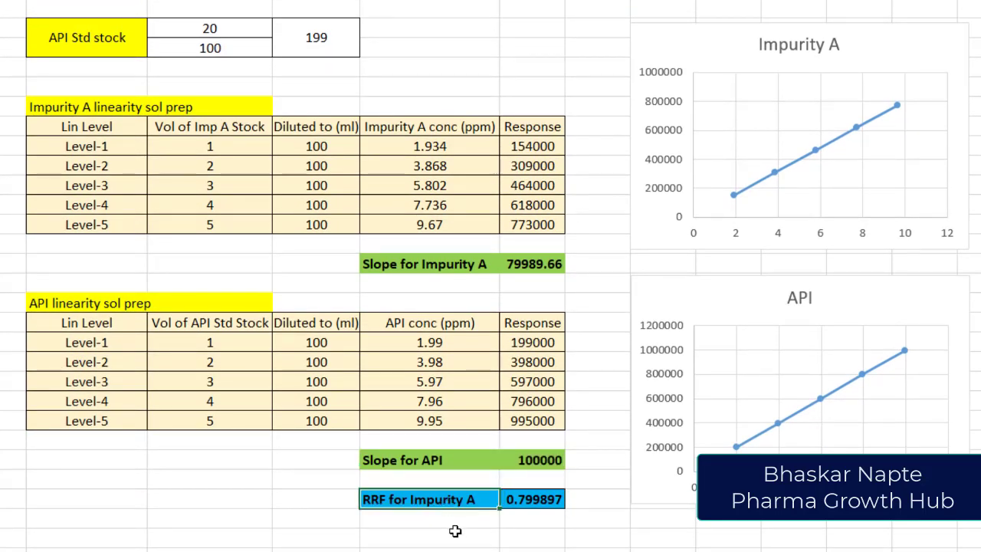
pyautogui.click(528, 502)
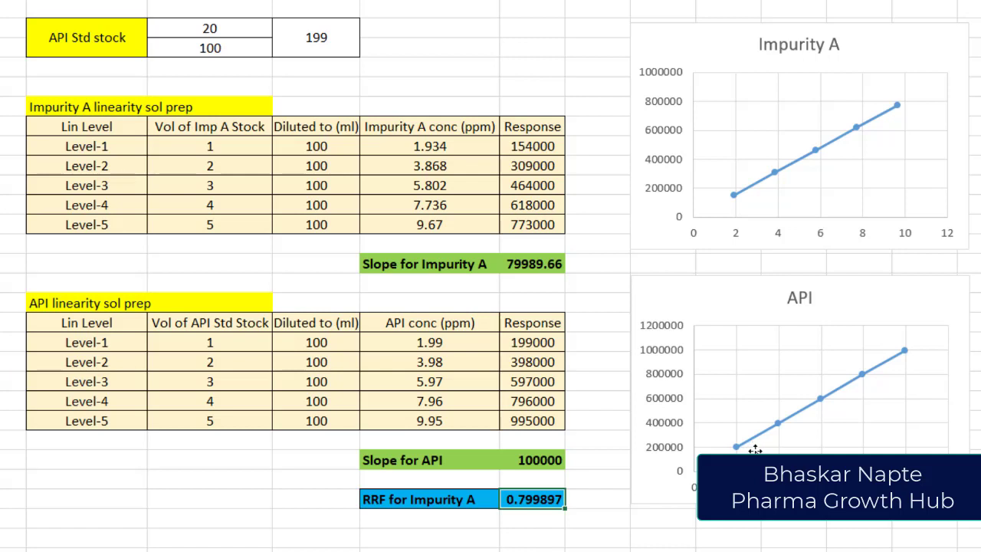
pyautogui.scroll(2, 754, 449)
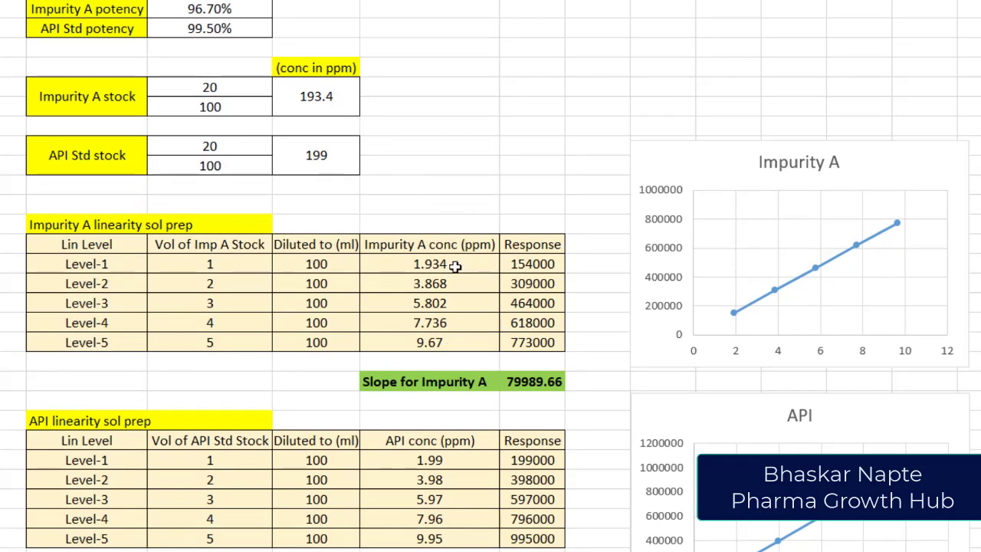
pyautogui.click(448, 460)
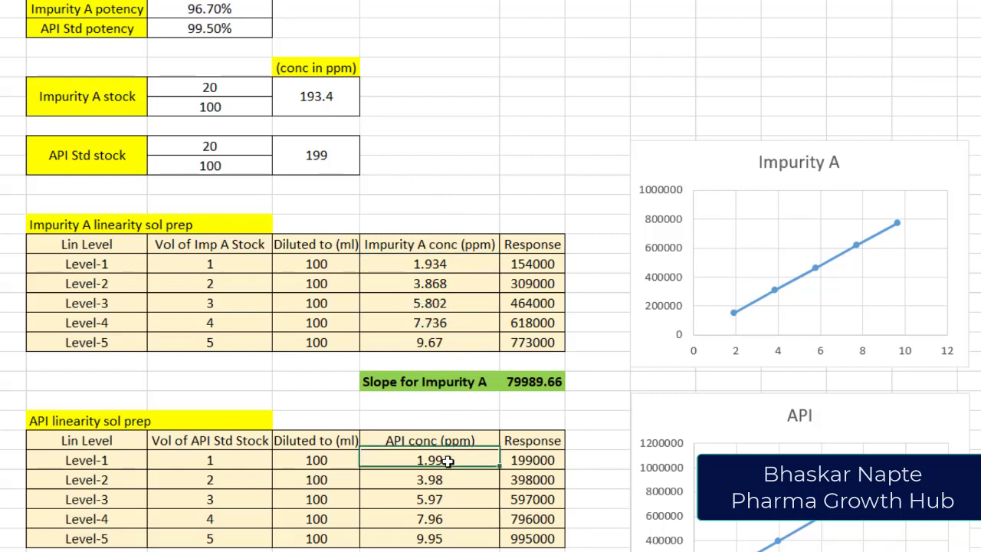
pyautogui.click(477, 262)
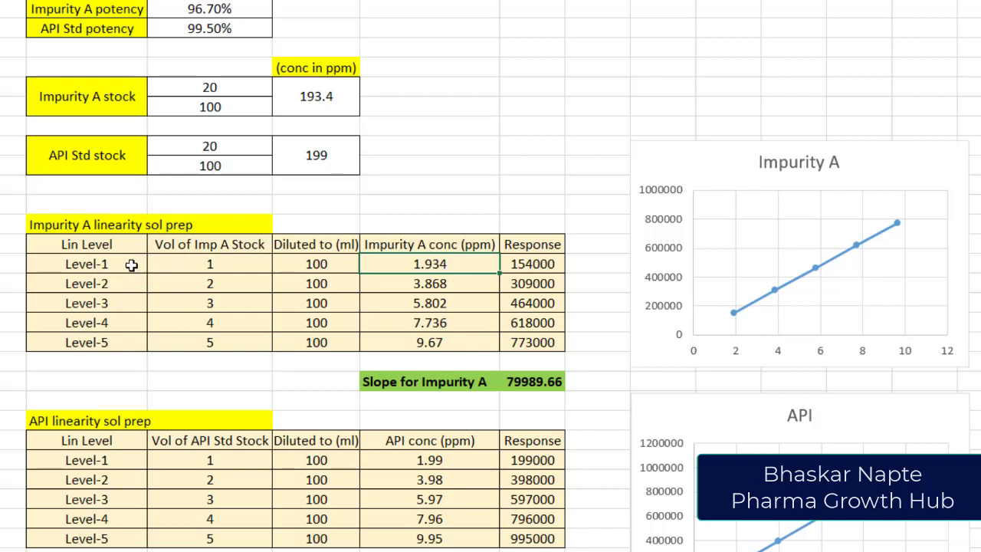
pyautogui.moveTo(132, 264); pyautogui.dragTo(465, 263)
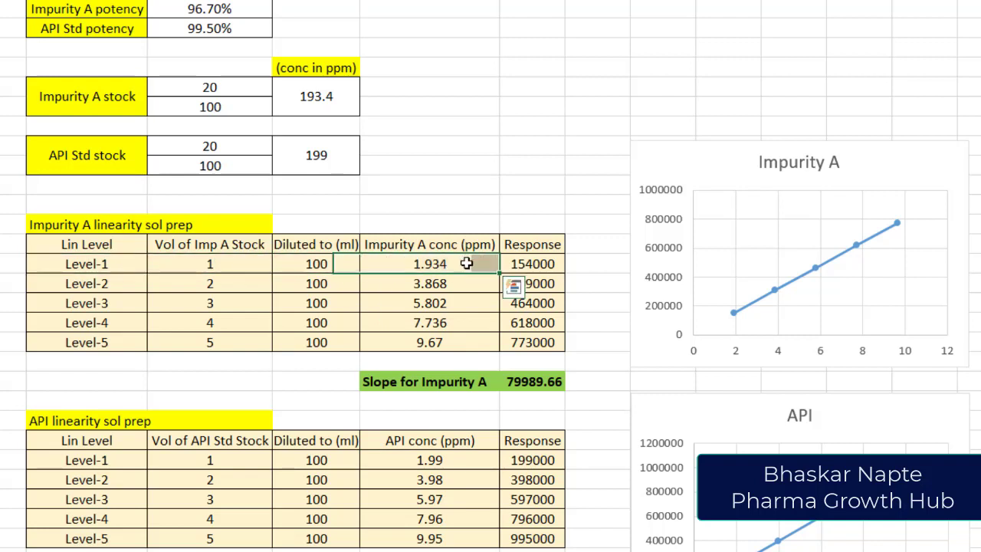
pyautogui.click(465, 263)
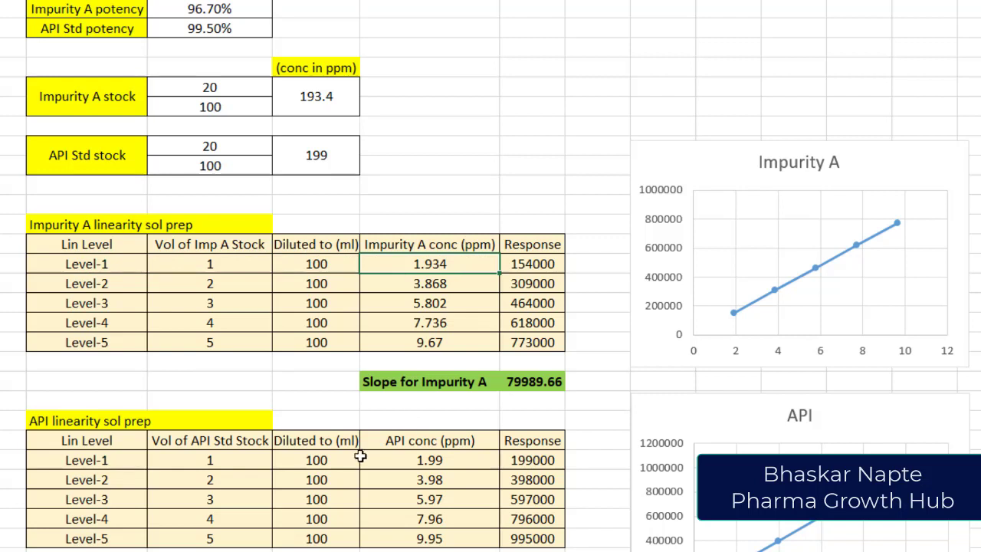
pyautogui.moveTo(126, 460); pyautogui.dragTo(465, 463)
pyautogui.click(464, 460)
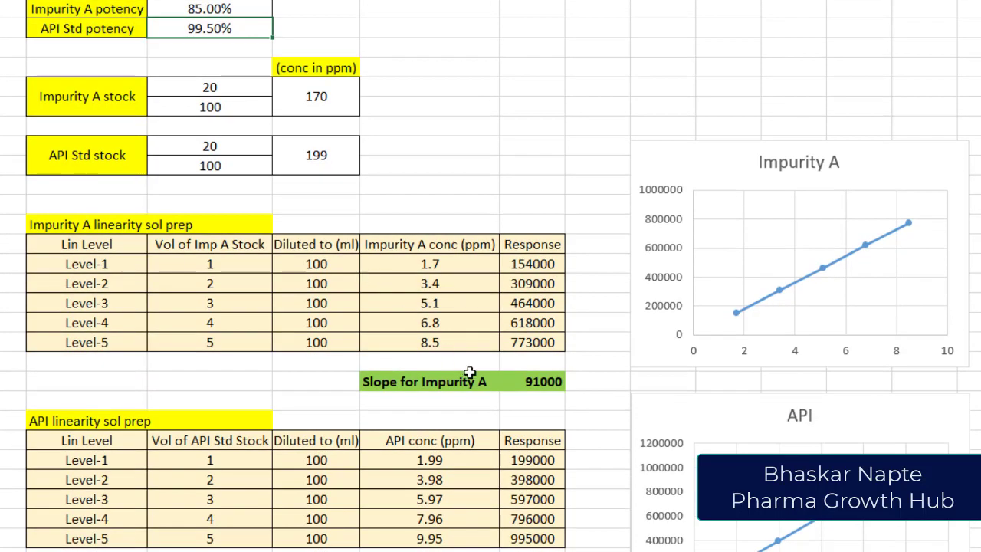
pyautogui.click(114, 225)
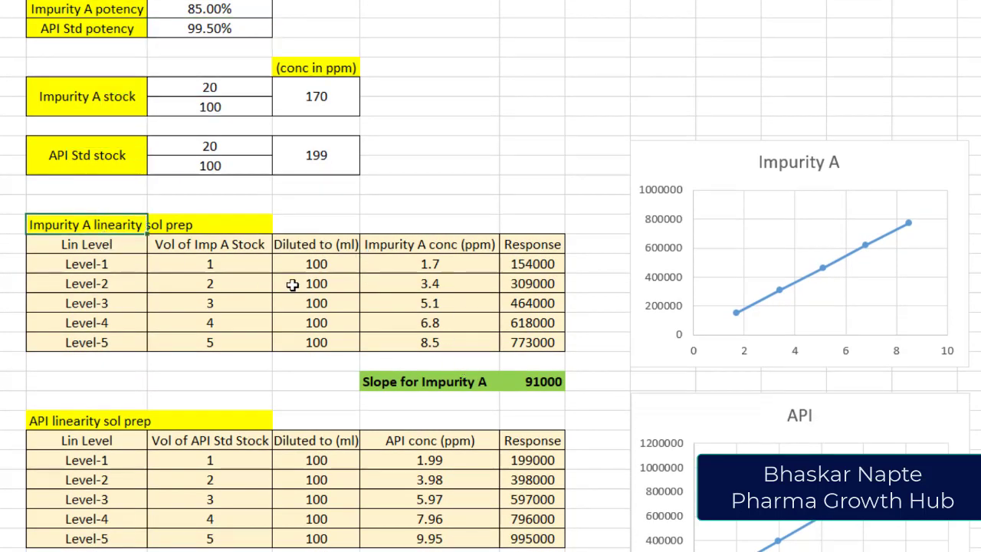
pyautogui.click(460, 262)
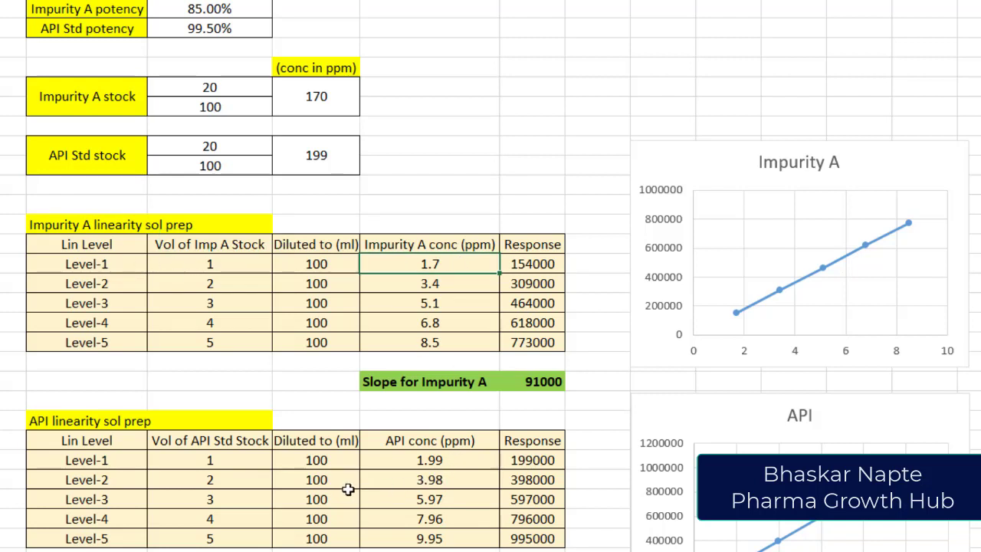
pyautogui.click(103, 460)
pyautogui.click(433, 459)
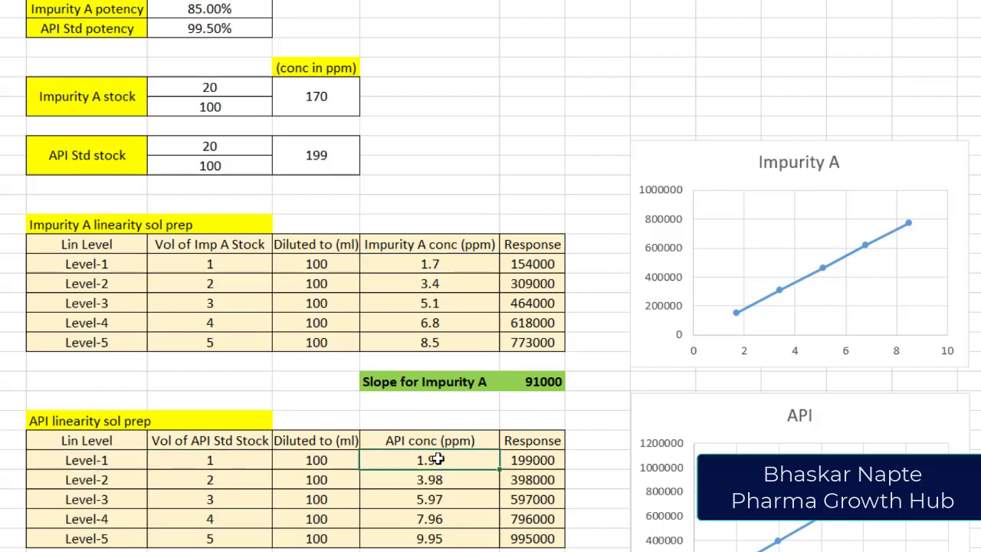
pyautogui.click(449, 264)
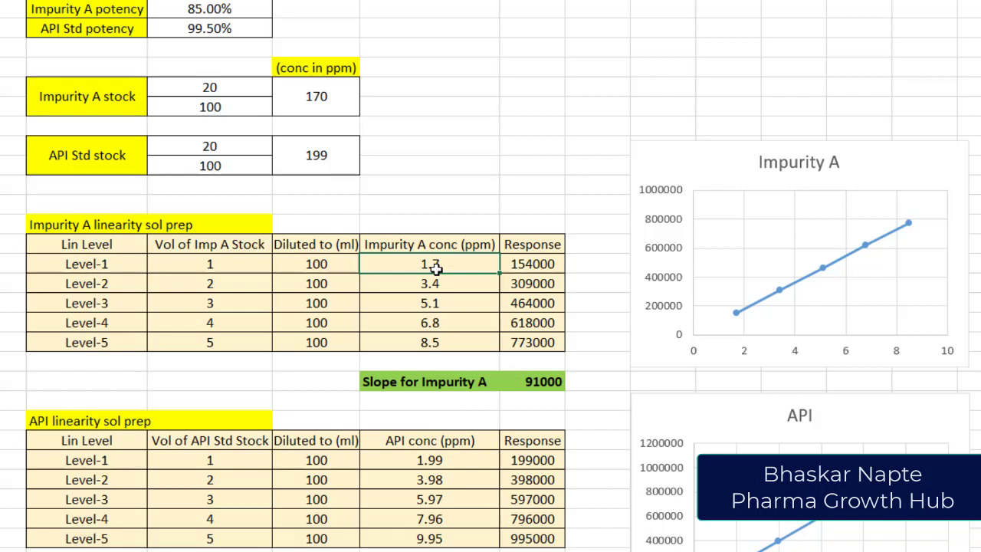
pyautogui.click(379, 195)
# Change the Impurity A stock weight to 22 and check the recalculated Level-1 concentration.
pyautogui.click(233, 83)
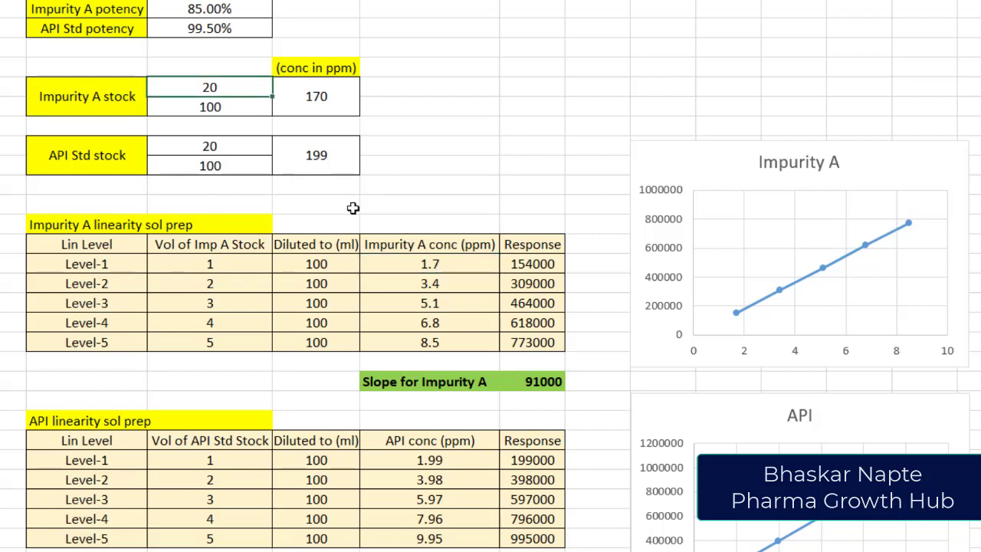
pyautogui.write('22')
pyautogui.press('Return')
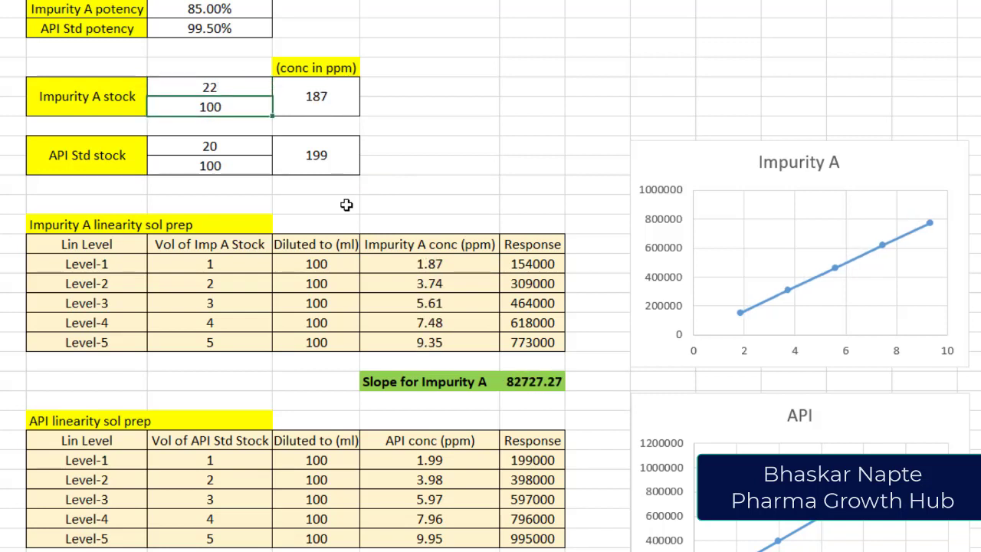
pyautogui.click(450, 263)
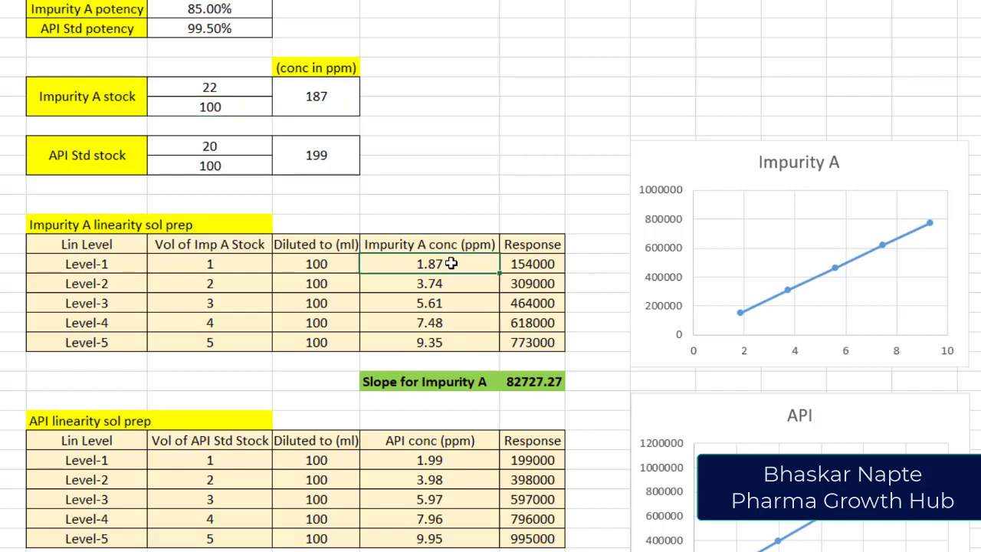
# Set the Impurity A stock weight to 24, giving Level-1 concentration 2.04 versus API's 1.99.
pyautogui.click(452, 459)
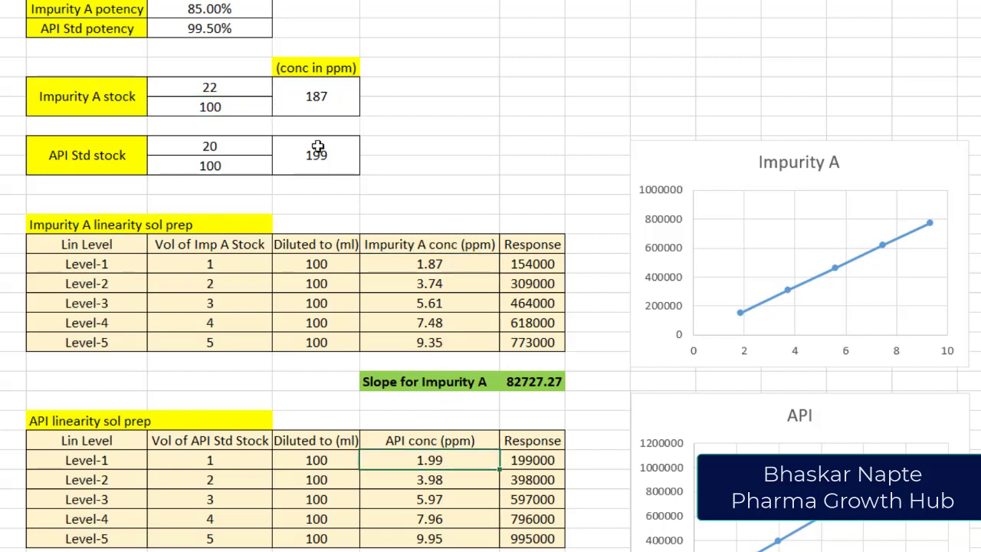
pyautogui.click(242, 85)
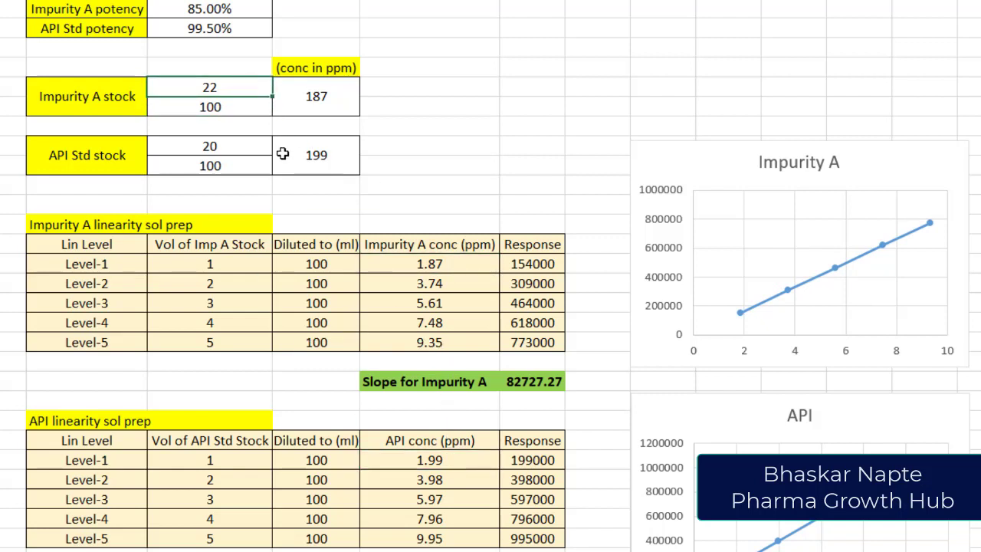
pyautogui.write('24')
pyautogui.press('Return')
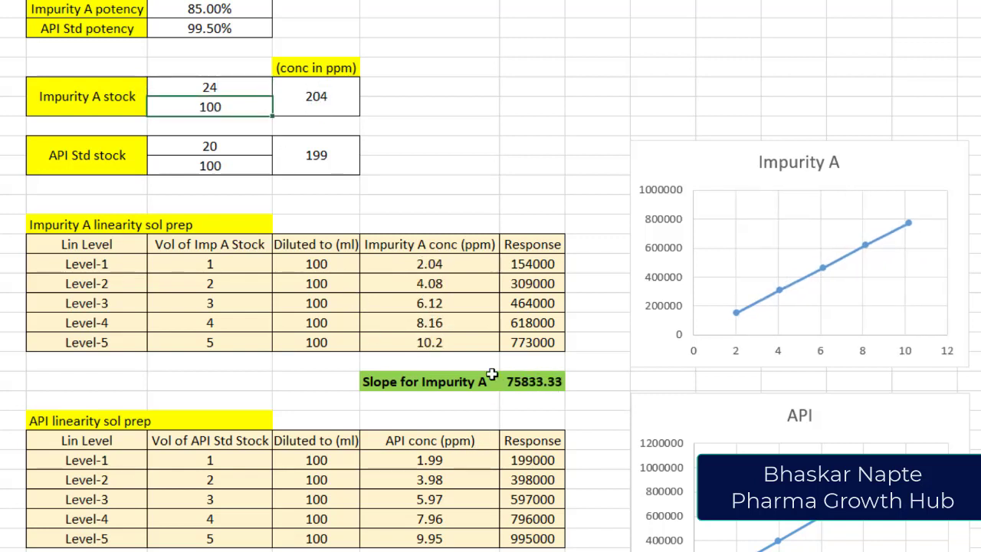
pyautogui.click(444, 263)
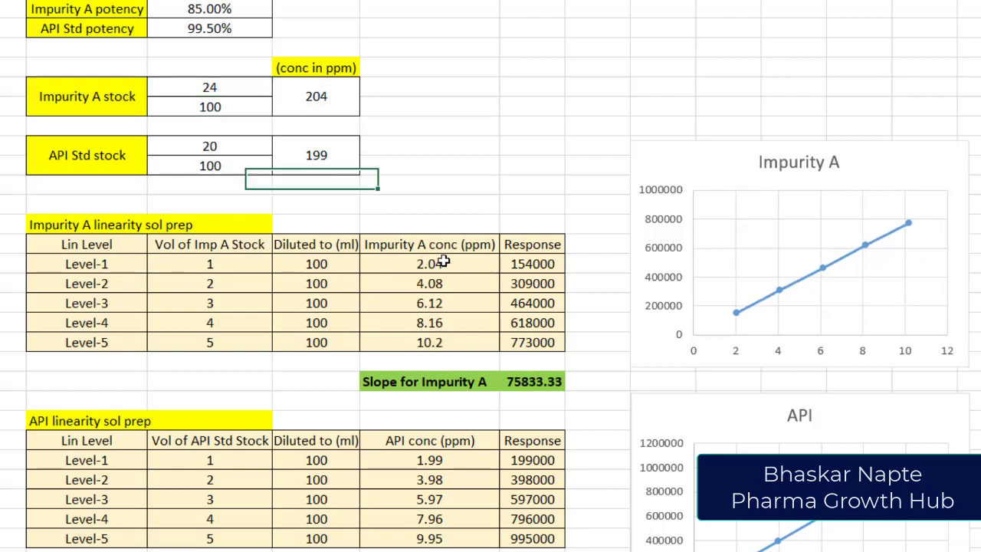
pyautogui.click(442, 462)
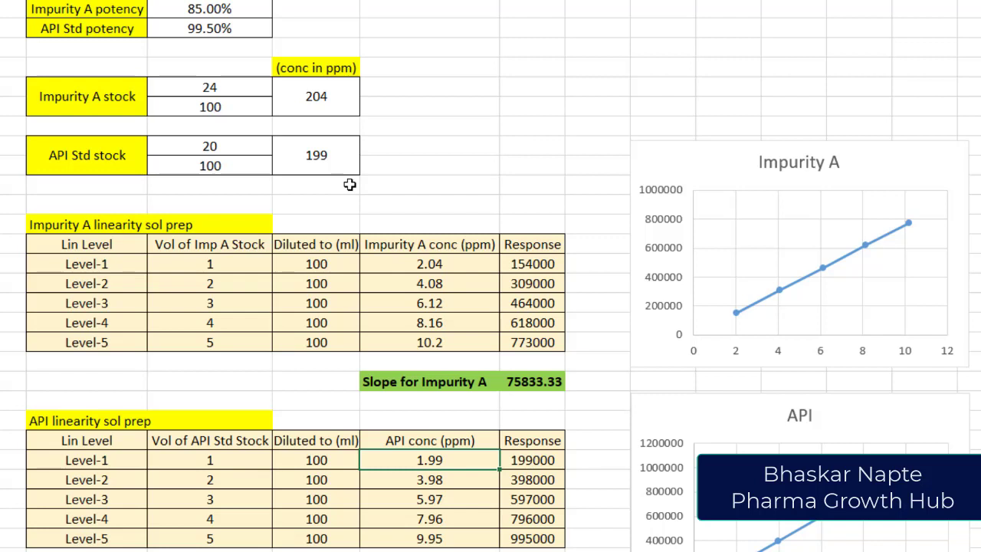
# Compare the Impurity A stock (85.00% potency, 204 ppm) with the API stock at 199 ppm.
pyautogui.click(227, 84)
pyautogui.click(241, 11)
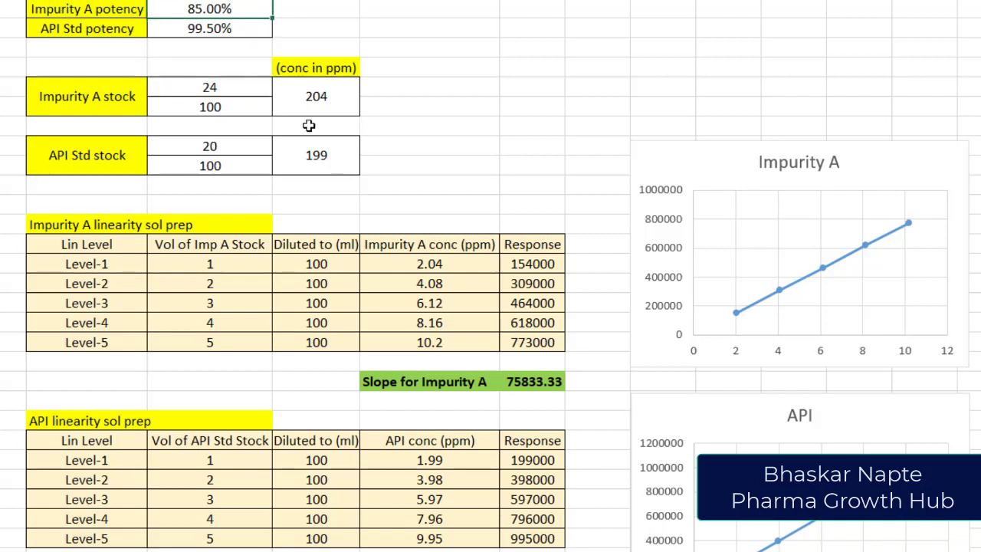
pyautogui.click(328, 105)
pyautogui.click(316, 153)
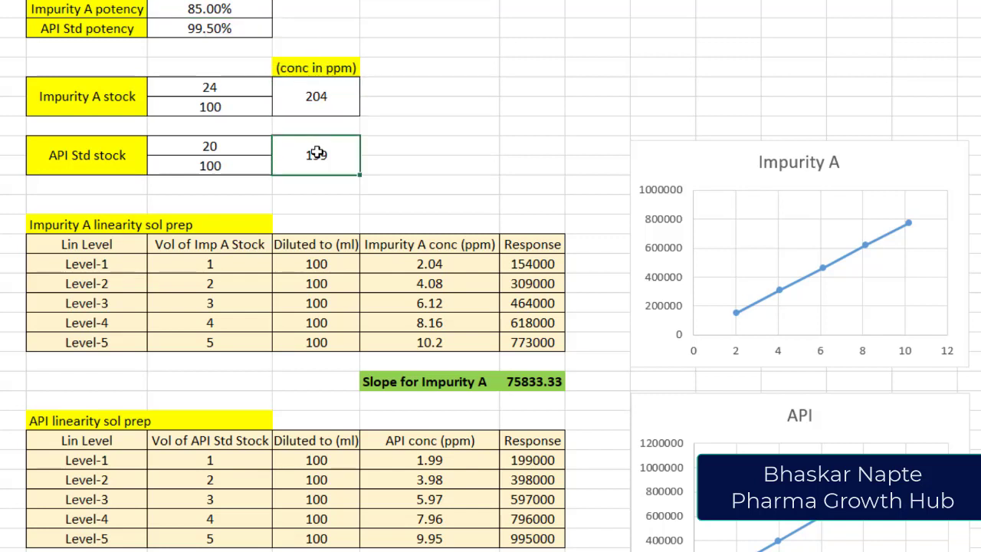
pyautogui.click(346, 94)
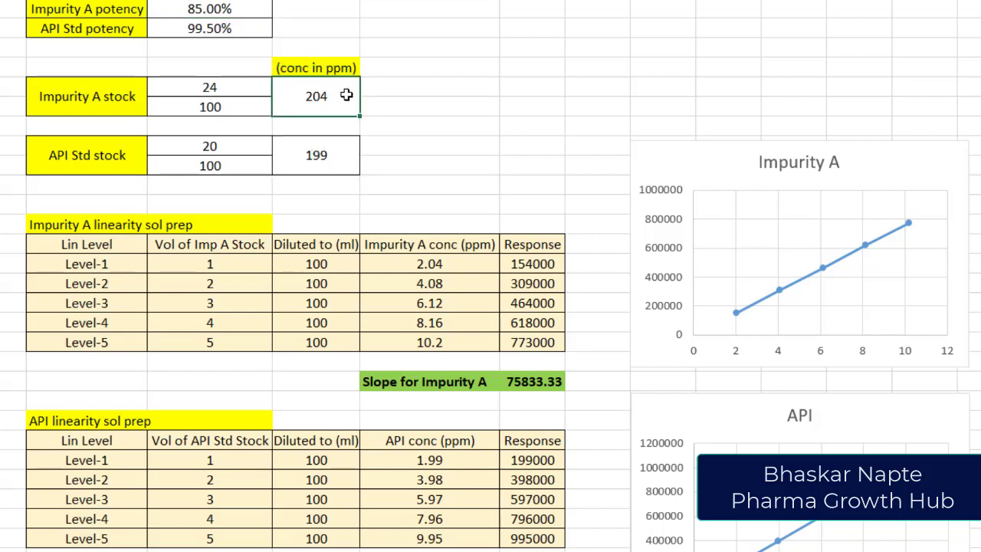
pyautogui.click(344, 153)
pyautogui.click(339, 95)
# Expand WHY RRF? into its four numbered topics and reveal topic 1, 'Impurity cost'.
pyautogui.click(320, 155)
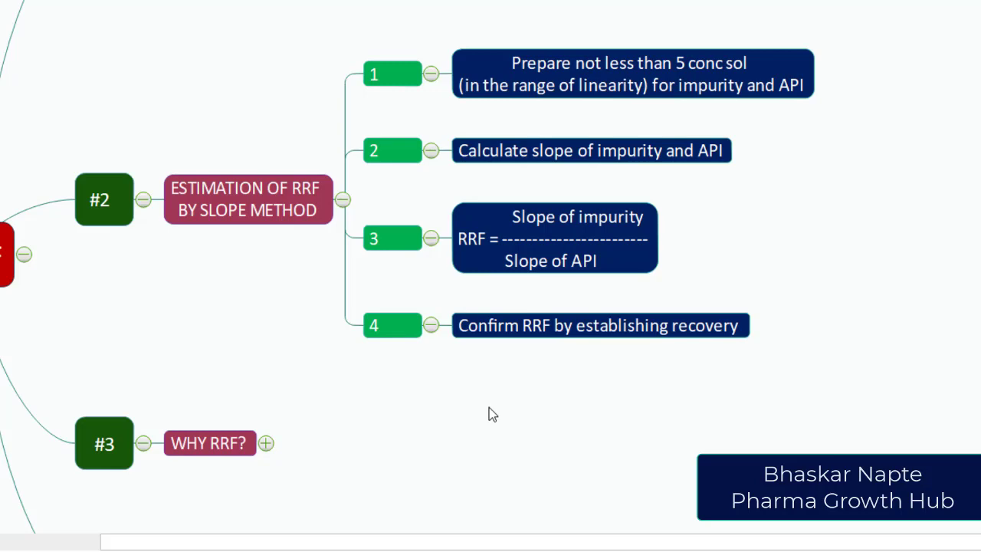
pyautogui.scroll(-3, 492, 414)
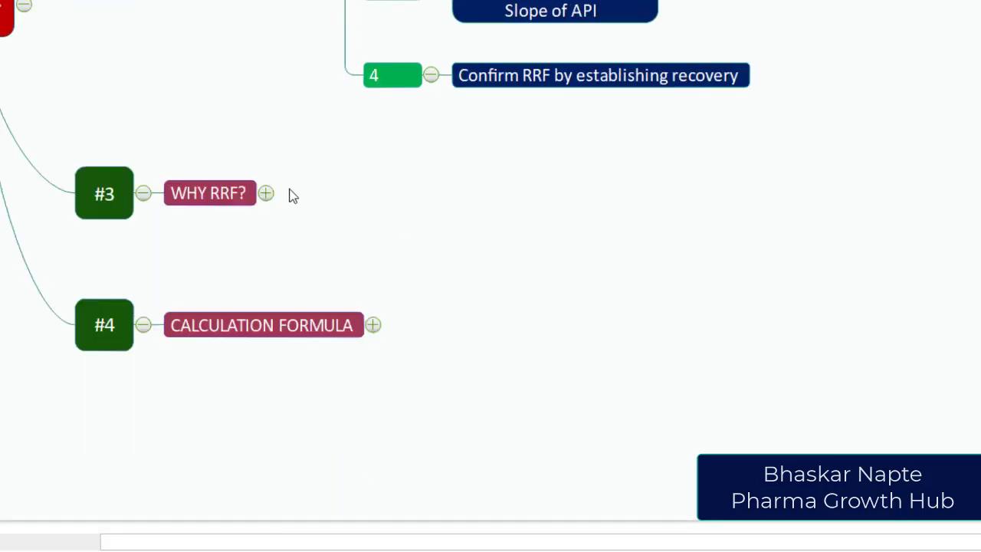
pyautogui.click(269, 194)
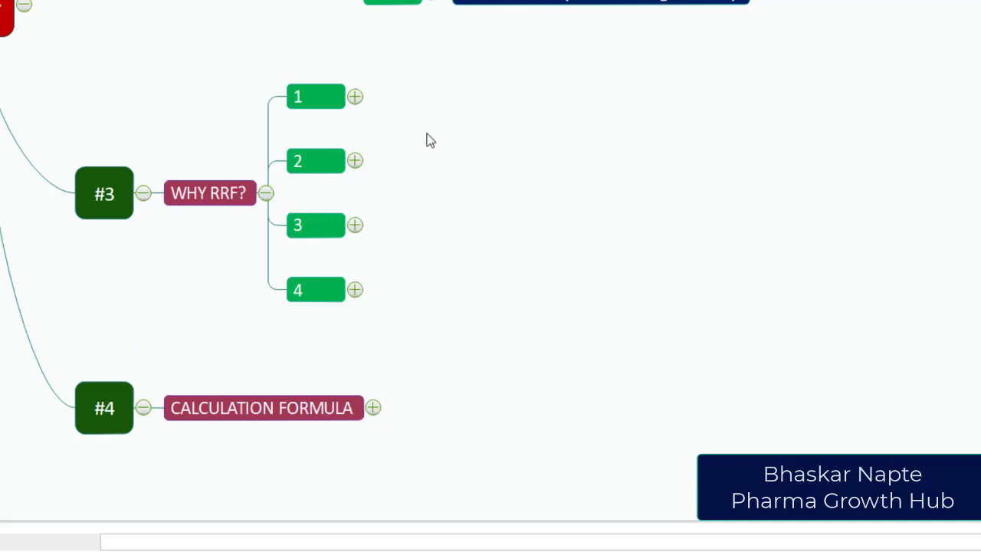
pyautogui.click(354, 97)
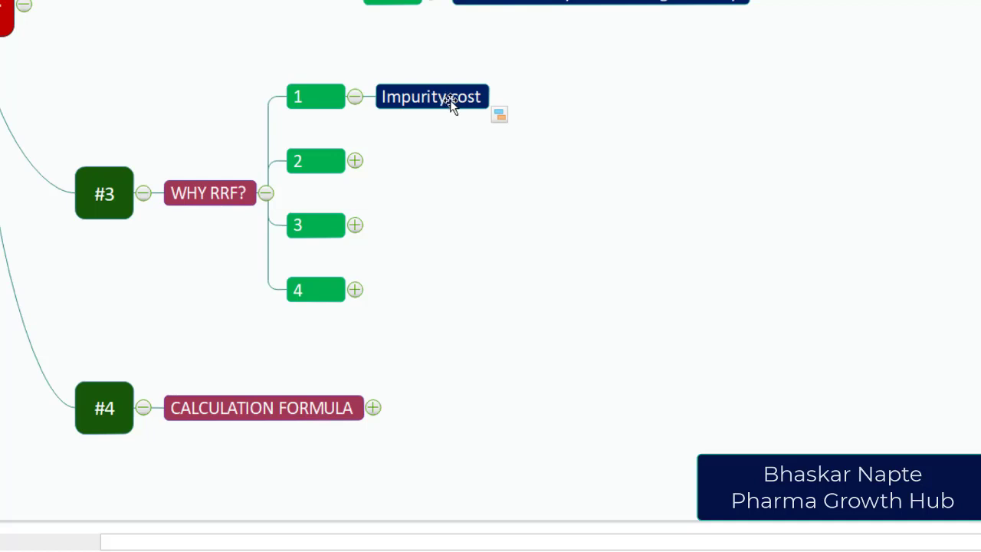
# Reveal reasons 2–4: unavailability of impurities, stability in solution form, and difficulty in impurity synthesis.
pyautogui.click(354, 161)
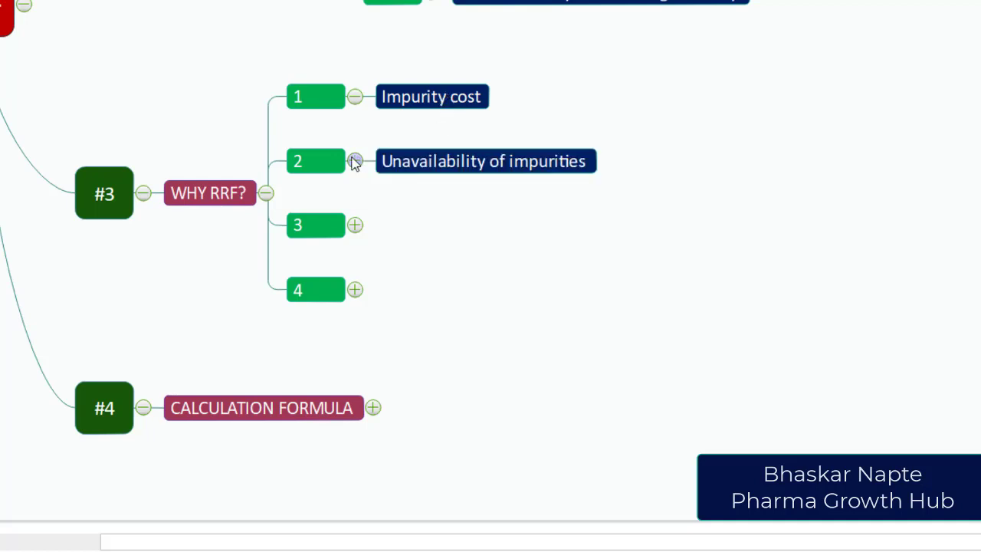
pyautogui.click(355, 224)
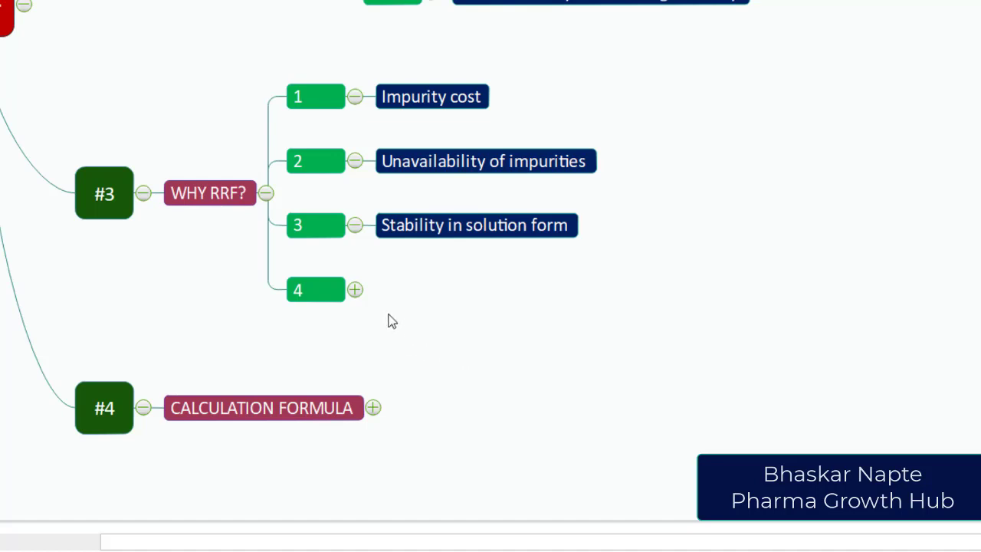
pyautogui.click(356, 289)
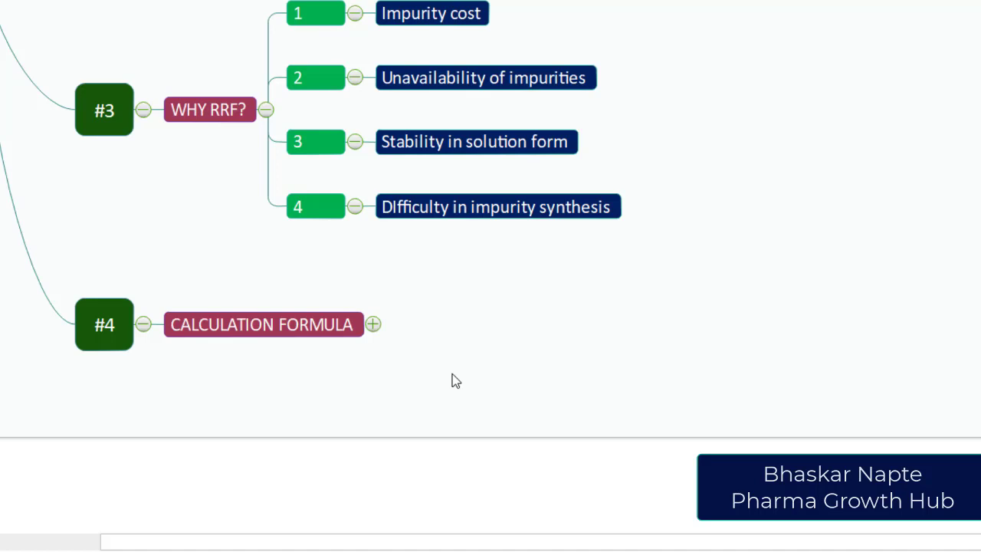
# Expand CALCULATION FORMULA to show 'Corrected impurity response = Impurity response x (1/RRF)'.
pyautogui.click(373, 325)
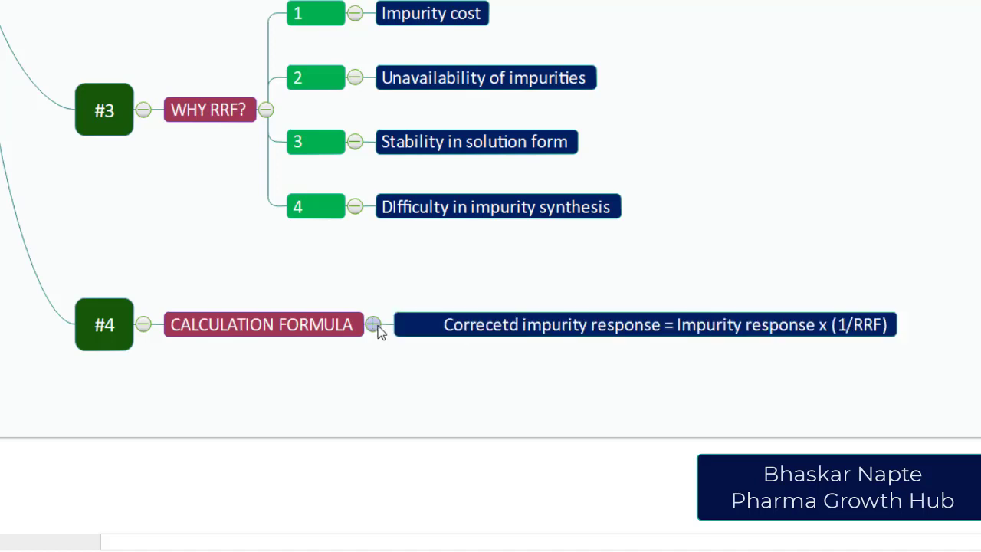